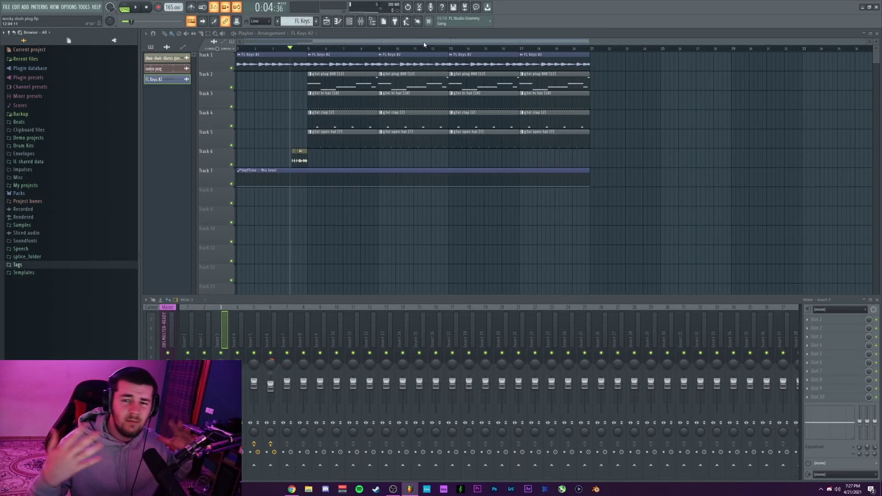
# - Play the arrangement from bar 4 through the start of the drop
pyautogui.click(291, 49)
pyautogui.press('space')
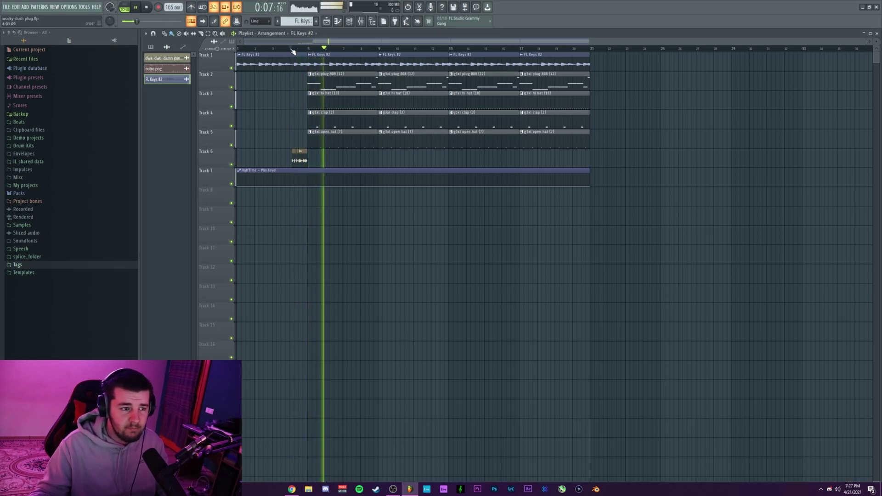
pyautogui.press('space')
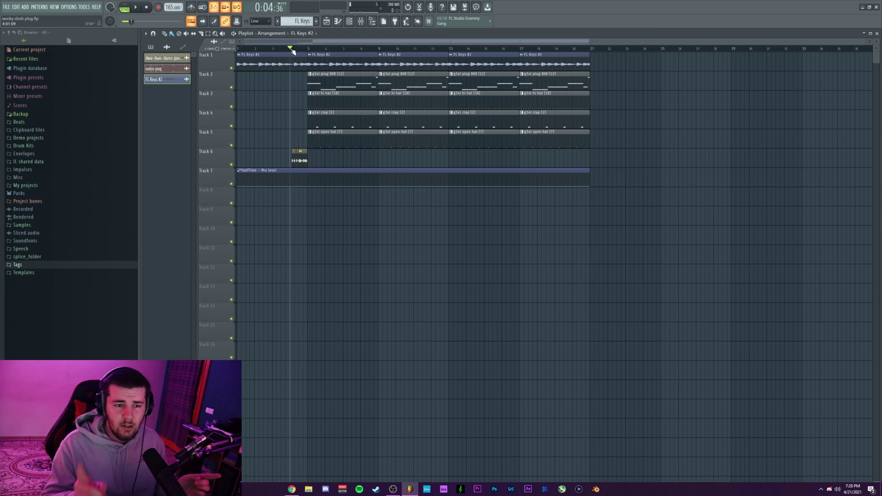
# - Place the g3xl plug 808 (12) channel's sample as an audio clip on Track 8 at bar 5
pyautogui.click(350, 22)
pyautogui.click(350, 22)
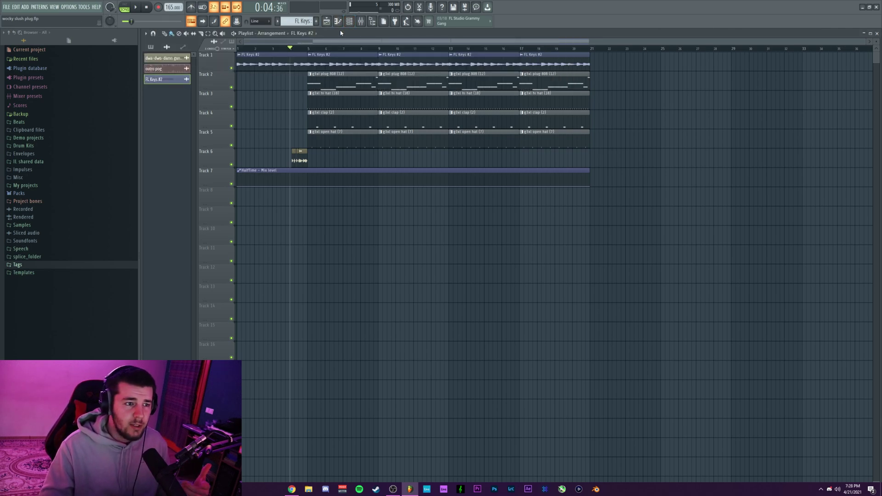
pyautogui.click(350, 22)
pyautogui.click(190, 34)
pyautogui.click(190, 46)
pyautogui.click(191, 60)
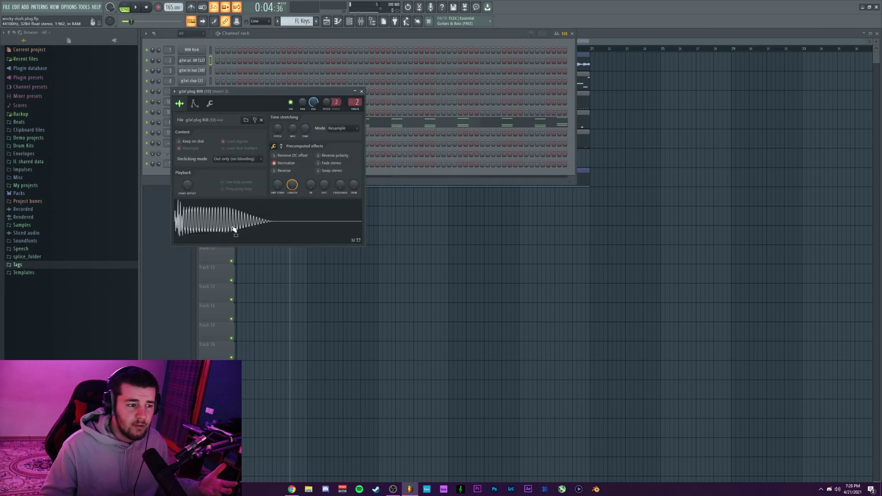
pyautogui.moveTo(230, 227); pyautogui.dragTo(342, 204)
pyautogui.keyDown('ctrl'); pyautogui.scroll(5, 322, 197); pyautogui.keyUp('ctrl')
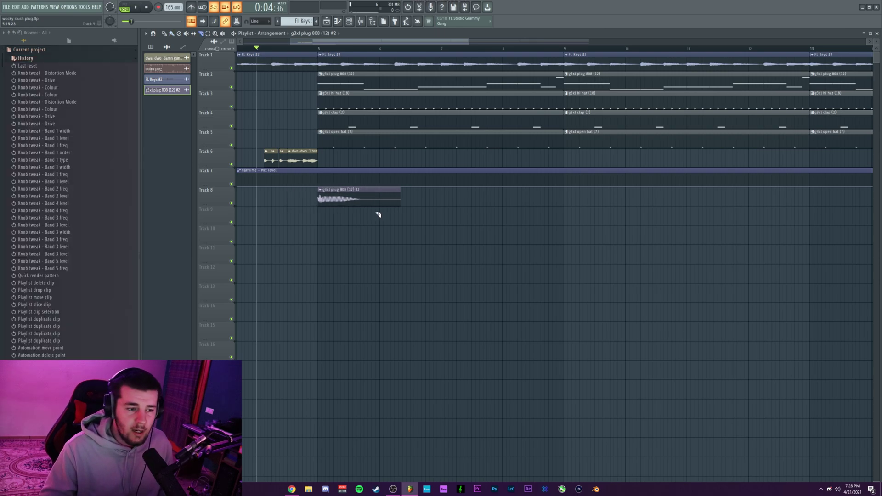
# - Cut off the silent tail of the 808 clip on Track 8 and make it unique as a sample
pyautogui.click(367, 206)
pyautogui.press('b')
pyautogui.rightClick(379, 198)
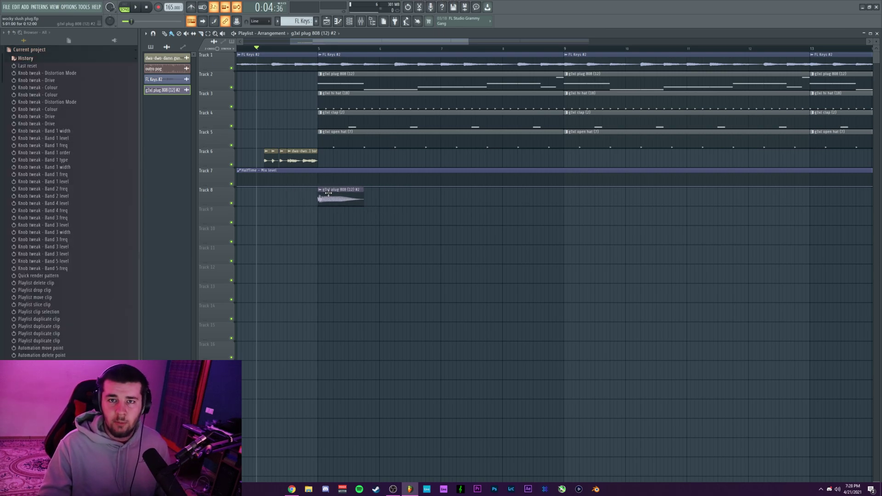
pyautogui.click(320, 190)
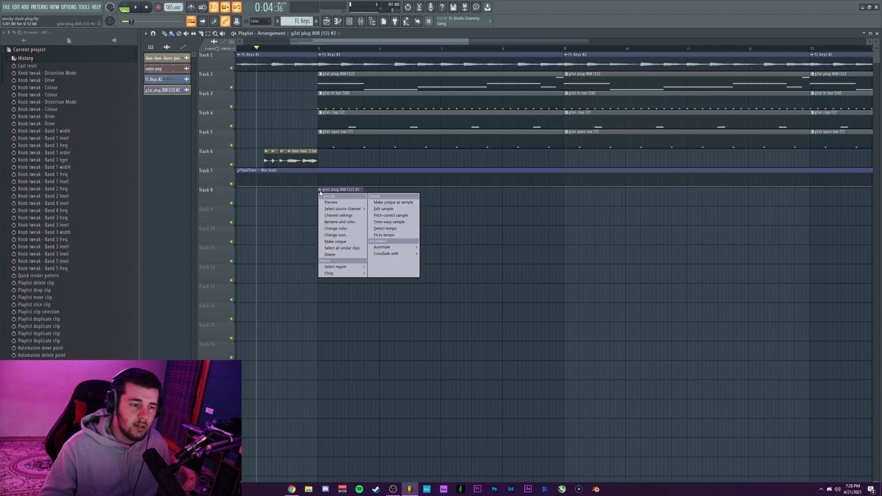
pyautogui.click(383, 202)
pyautogui.click(489, 270)
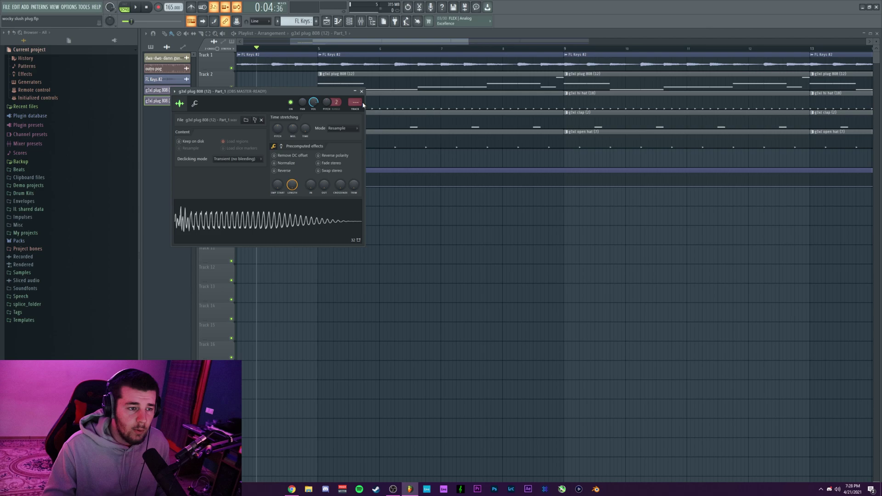
# - Route the new 808 sample to mixer track 2 and enable Normalize and Reverse for it
pyautogui.moveTo(356, 103); pyautogui.dragTo(356, 93)
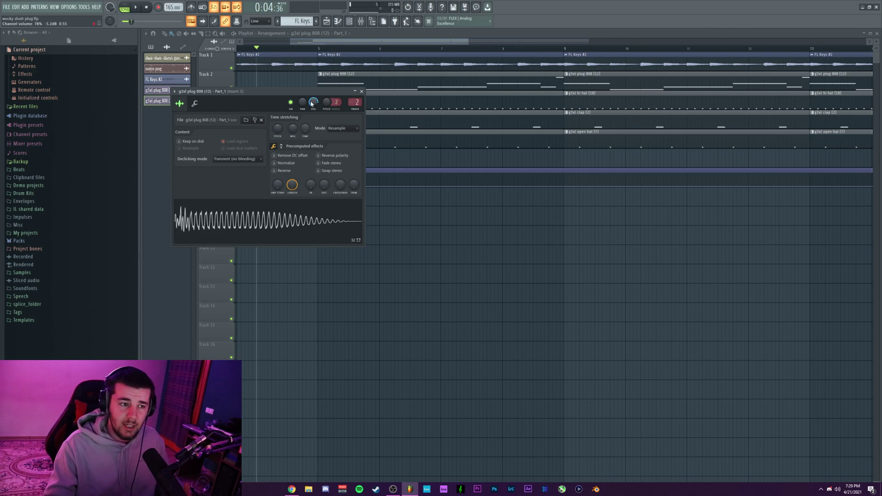
pyautogui.click(289, 164)
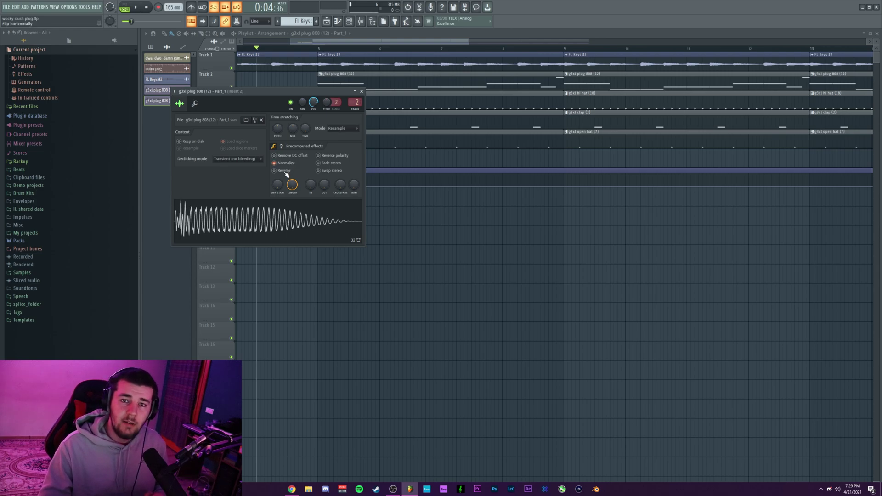
pyautogui.click(284, 170)
pyautogui.press('Escape')
# - Move the reversed 808 clip to Track 4 so it ends at bar 5, and play the transition
pyautogui.moveTo(354, 190); pyautogui.dragTo(311, 111)
pyautogui.scroll(3, 305, 48)
pyautogui.moveTo(313, 45); pyautogui.dragTo(307, 45)
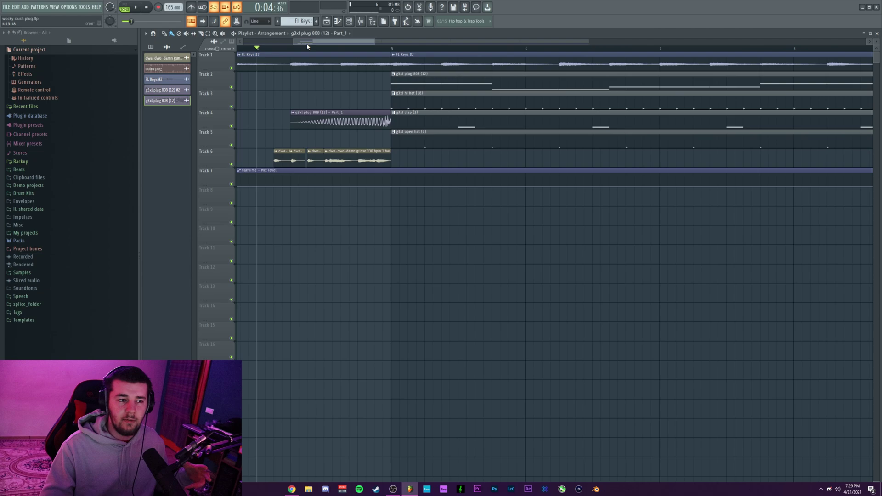
pyautogui.press('space')
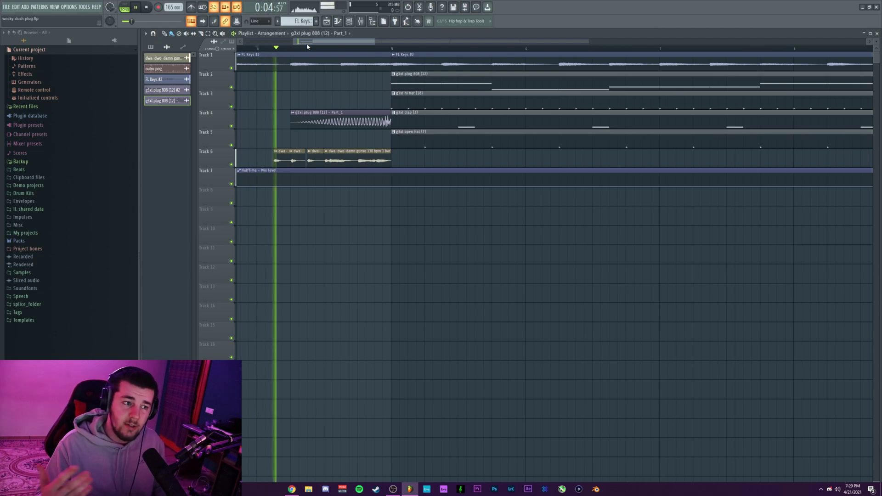
pyautogui.press('space')
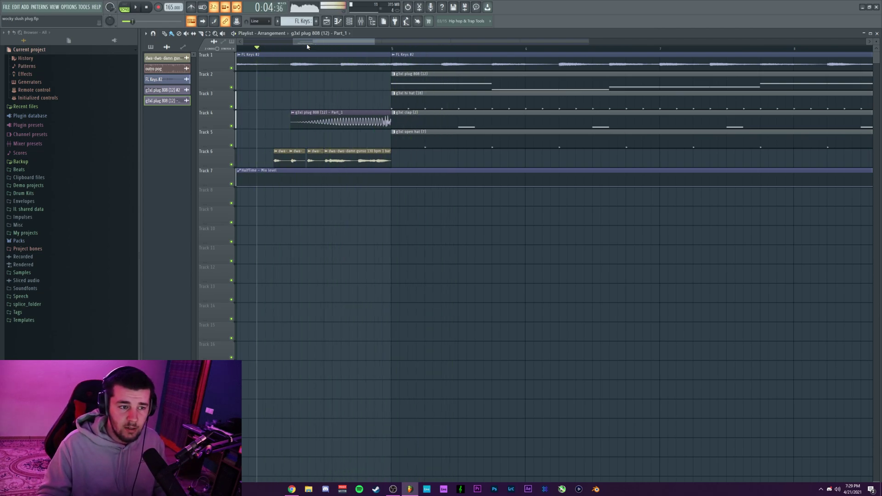
# - Mute the melody on Track 1 and the vocal on Track 6, and play the reversed 808 leading into the drop
pyautogui.click(231, 67)
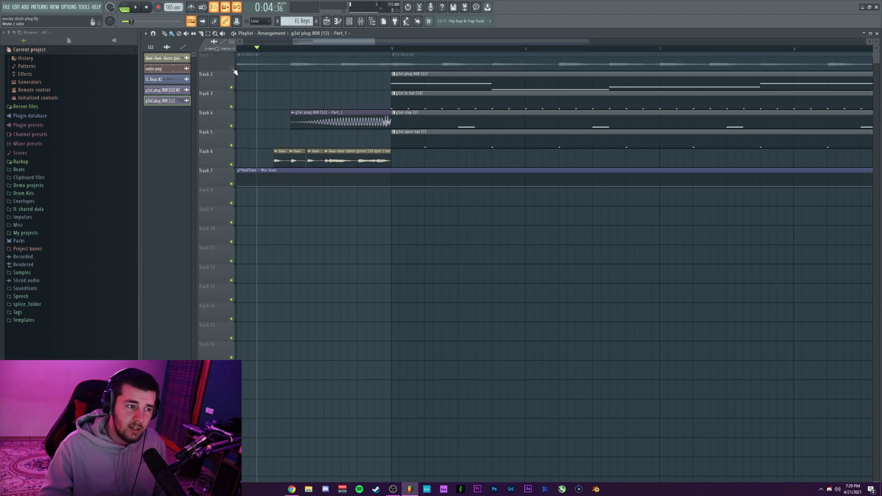
pyautogui.click(232, 165)
pyautogui.press('space')
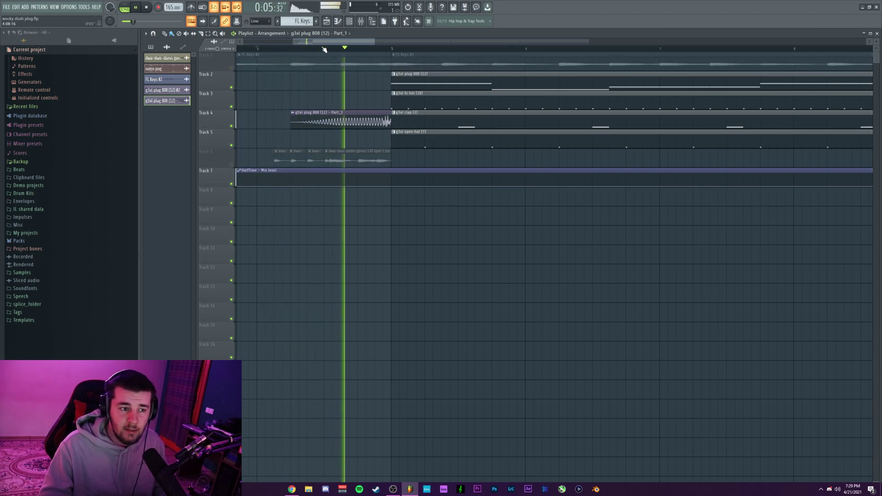
pyautogui.press('space')
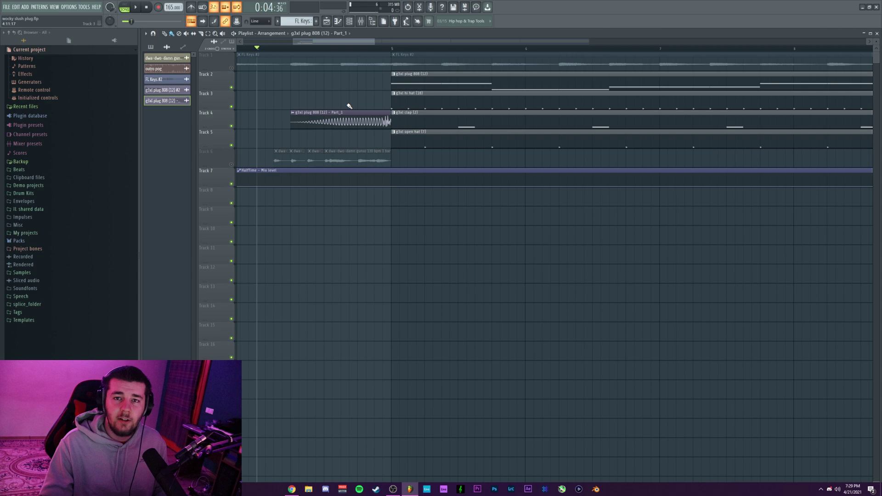
# - Turn Reverse on for the 808 sample and adjust its sample start to cut off the loud attack
pyautogui.doubleClick(363, 116)
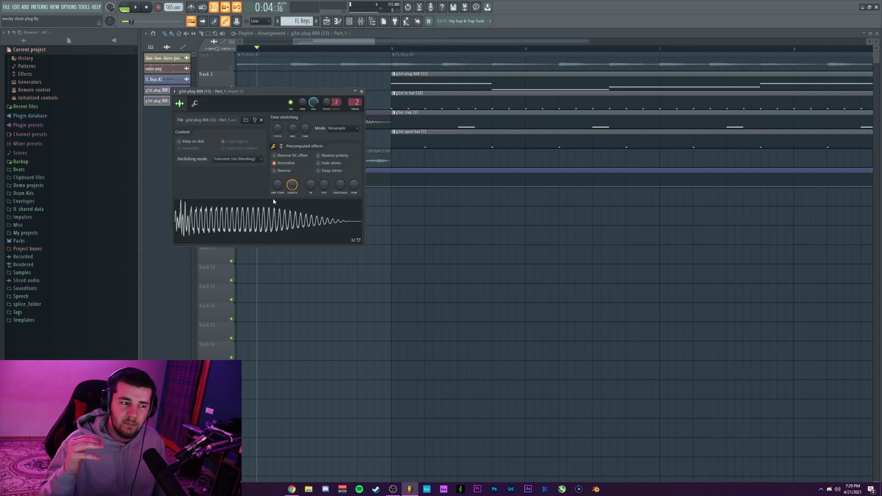
pyautogui.click(281, 170)
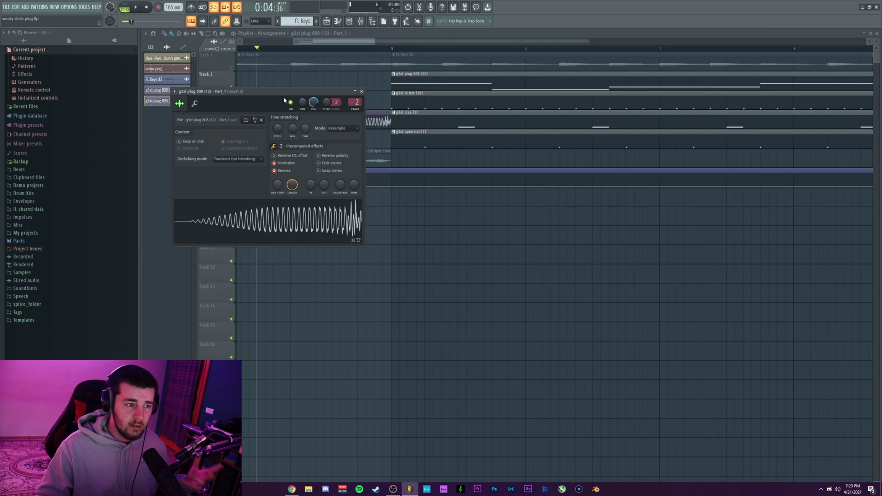
pyautogui.moveTo(286, 101); pyautogui.dragTo(289, 134)
pyautogui.moveTo(280, 216); pyautogui.dragTo(281, 208)
# - Trim the empty end of the reversed 808 clip, align its end with bar 5, and play it
pyautogui.scroll(2, 427, 117)
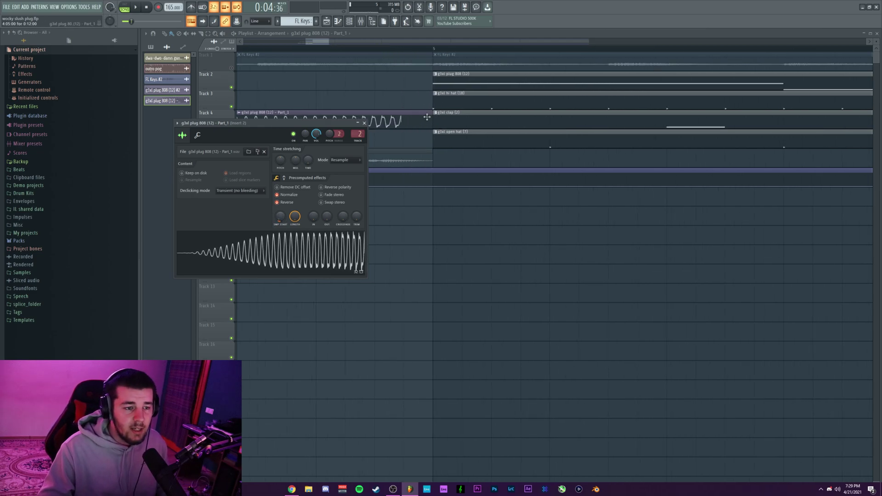
pyautogui.moveTo(429, 117); pyautogui.dragTo(402, 126)
pyautogui.scroll(-5, 402, 126)
pyautogui.press('space')
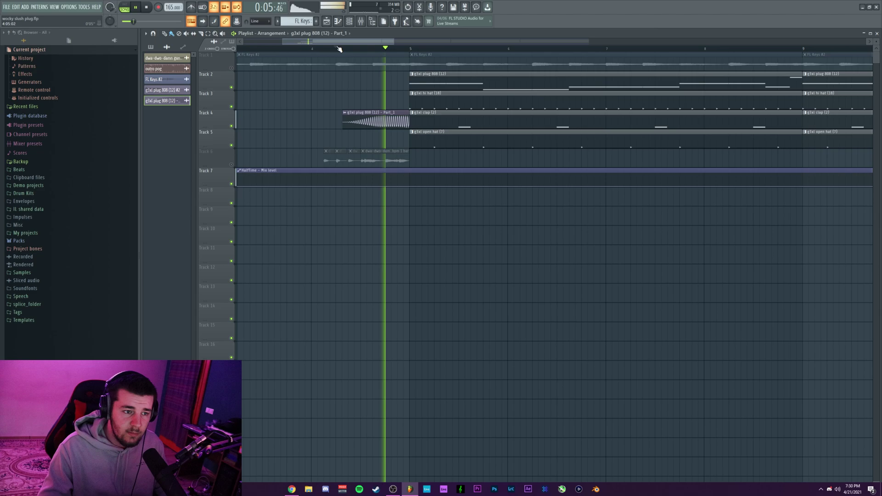
pyautogui.press('space')
pyautogui.scroll(-1, 339, 49)
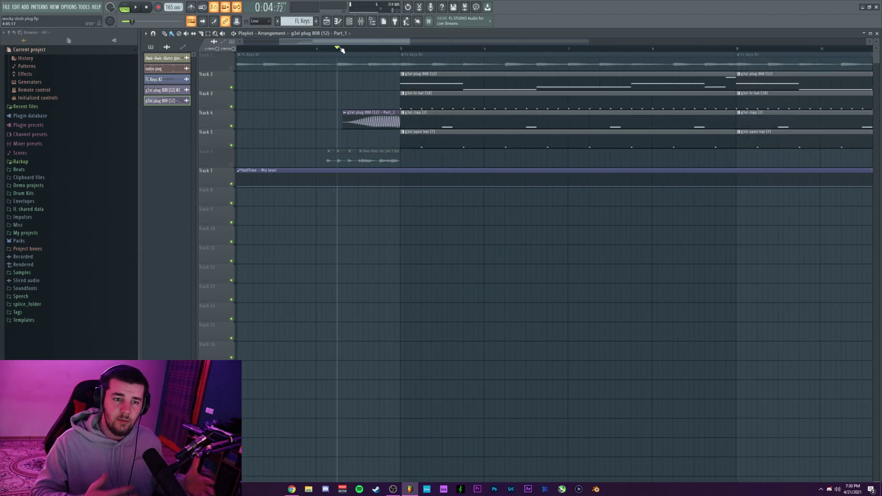
# - Lower the reversed 808 sample's channel volume to about 40% while playing the transition
pyautogui.doubleClick(360, 121)
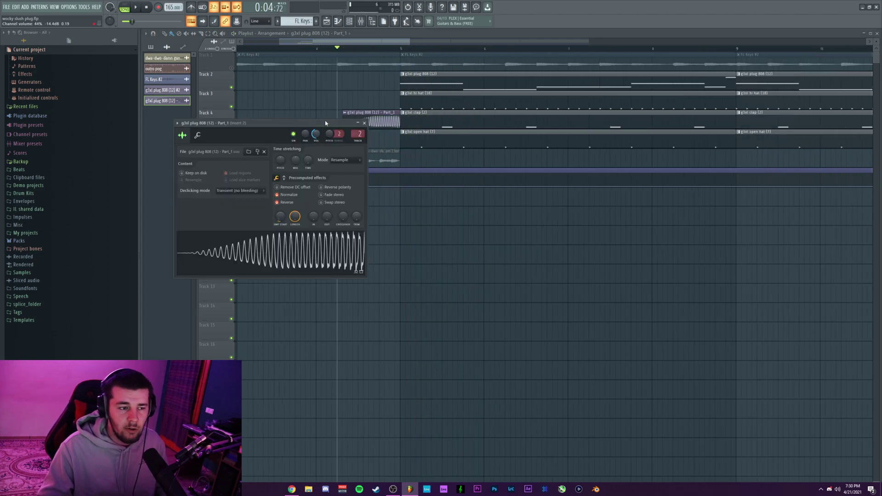
pyautogui.press('space')
pyautogui.moveTo(316, 133); pyautogui.dragTo(316, 137)
pyautogui.press('space')
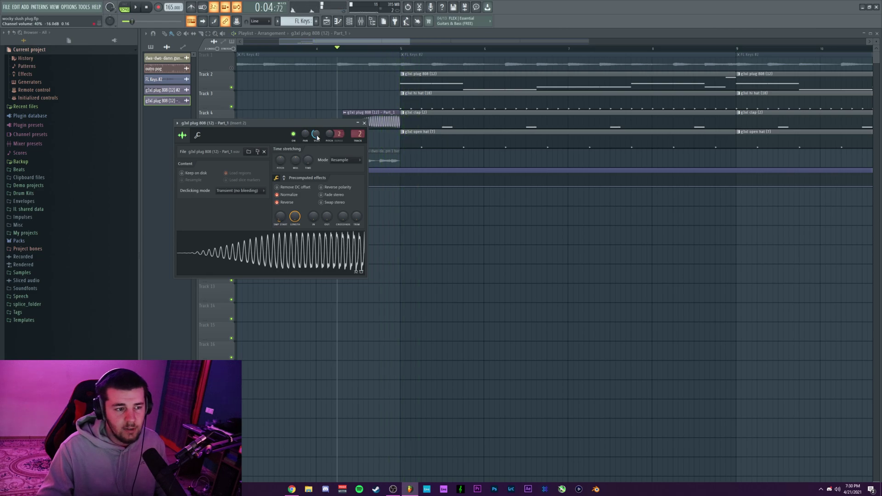
pyautogui.press('space')
pyautogui.press('space')
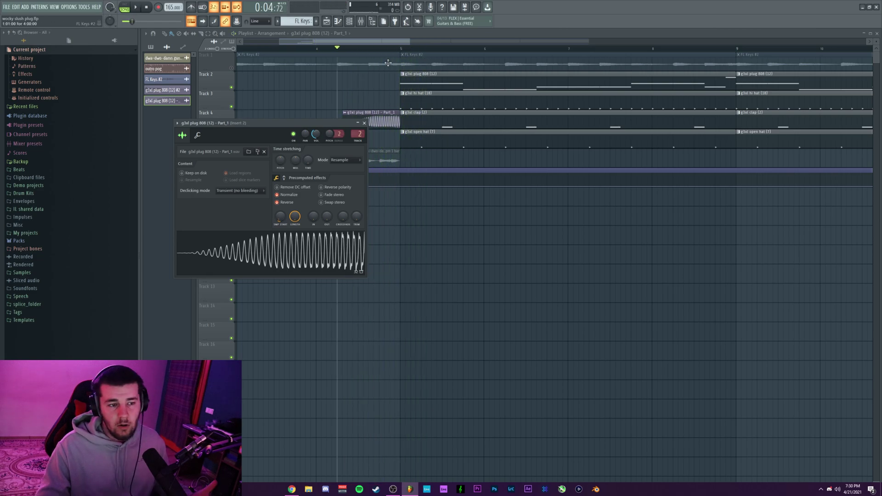
# - Shift the clips on Tracks 3 to 7 down one track and place the reversed 808 clip on Track 3 after bar 5
pyautogui.middleClick(436, 106)
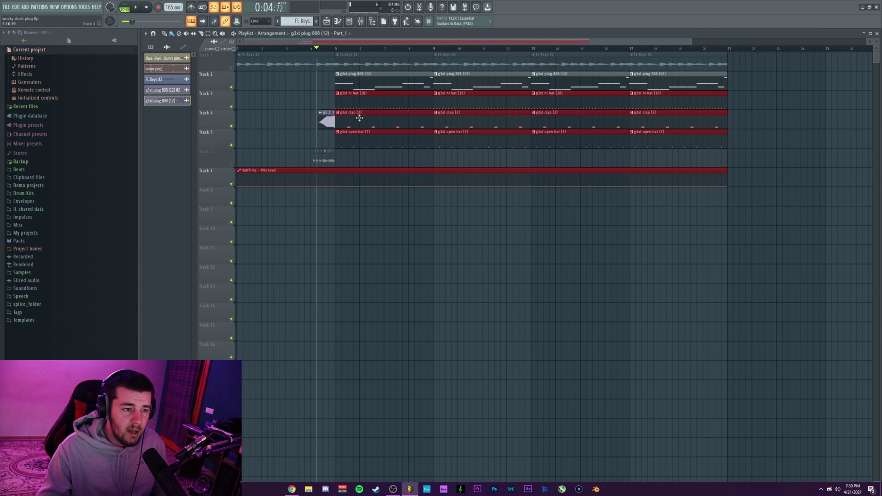
pyautogui.moveTo(359, 118); pyautogui.dragTo(360, 137)
pyautogui.hotkey('ctrl', 'd')
pyautogui.moveTo(319, 157); pyautogui.dragTo(330, 181)
pyautogui.scroll(3, 344, 59)
pyautogui.hotkey('ctrl', 'd')
pyautogui.moveTo(307, 121); pyautogui.dragTo(384, 102)
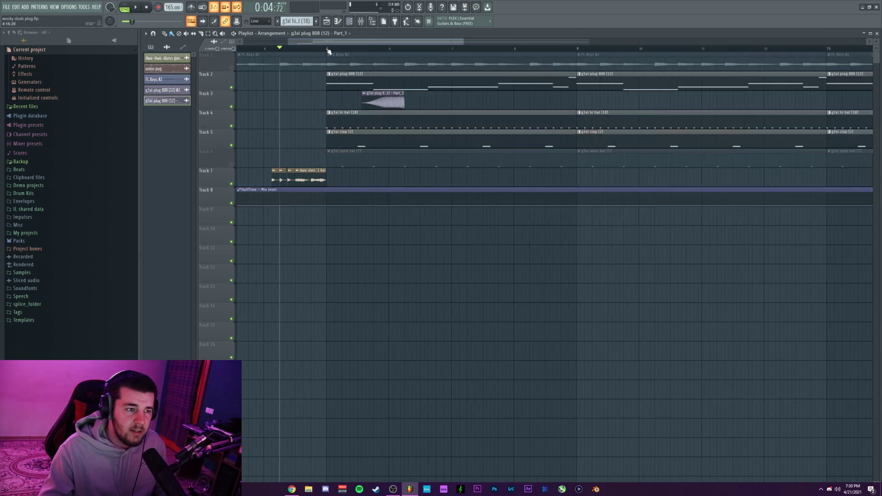
# - Add a long fade-in to the reversed 808 sample and play the arrangement from bar 5
pyautogui.click(327, 49)
pyautogui.doubleClick(379, 102)
pyautogui.moveTo(313, 217); pyautogui.dragTo(313, 182)
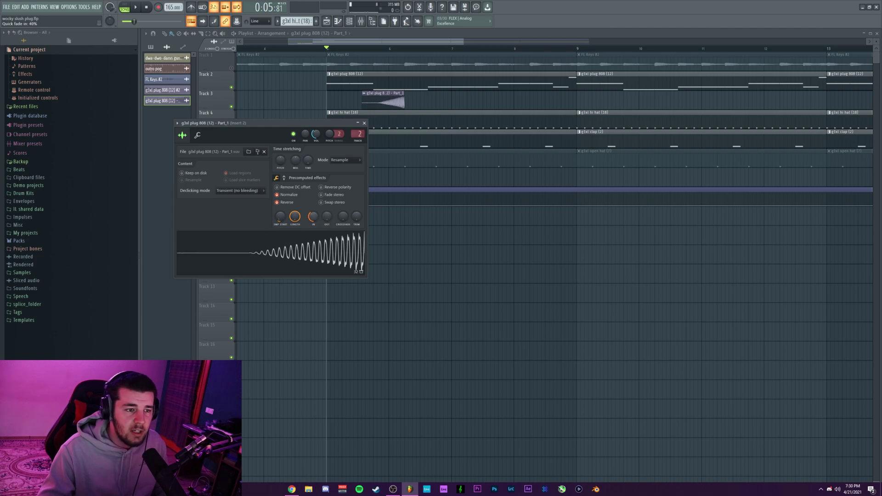
pyautogui.press('space')
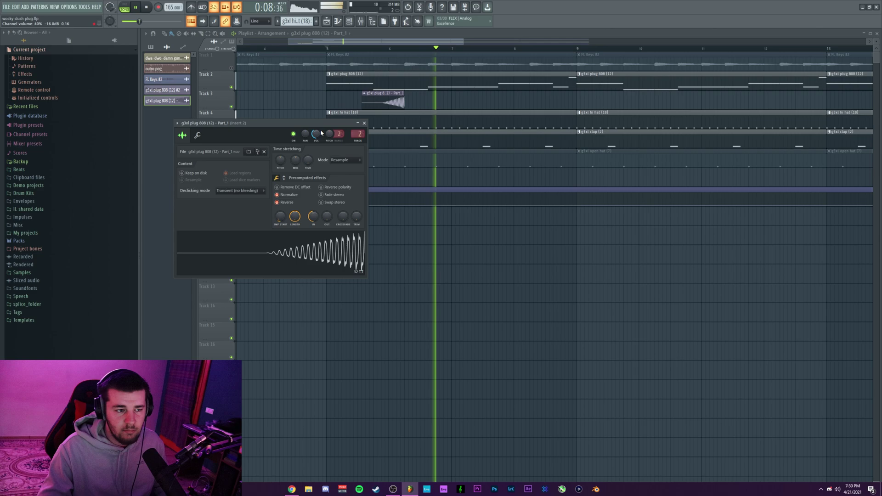
pyautogui.press('space')
pyautogui.press('space')
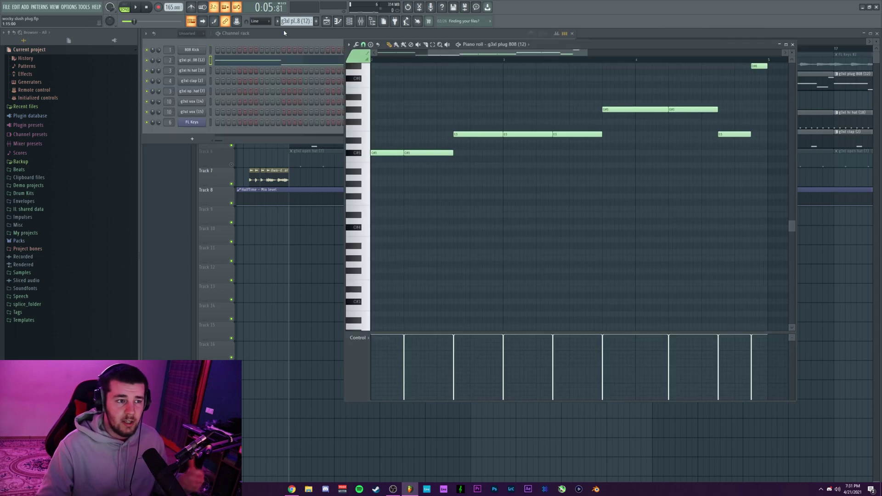
# - Create the pattern 808 rev 1 for the g3xl plug 808, with a C#4 note leading into the C#5 note at bar 2, and play it
pyautogui.click(296, 21)
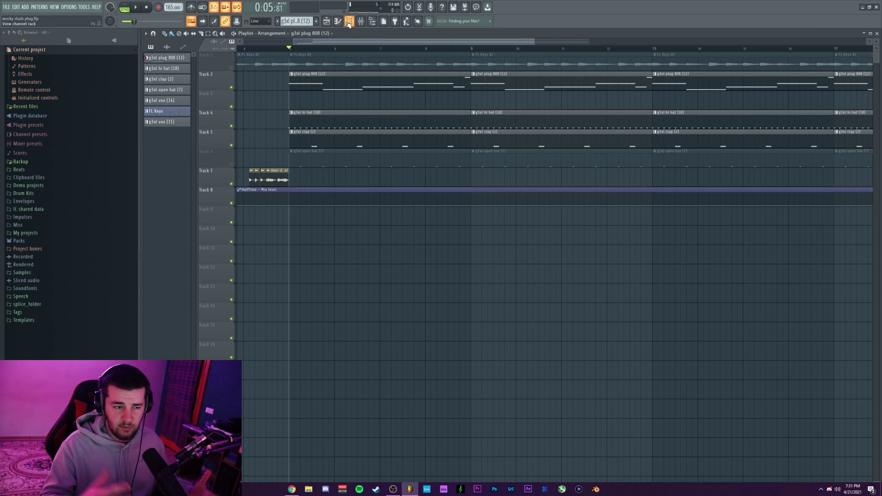
pyautogui.click(316, 21)
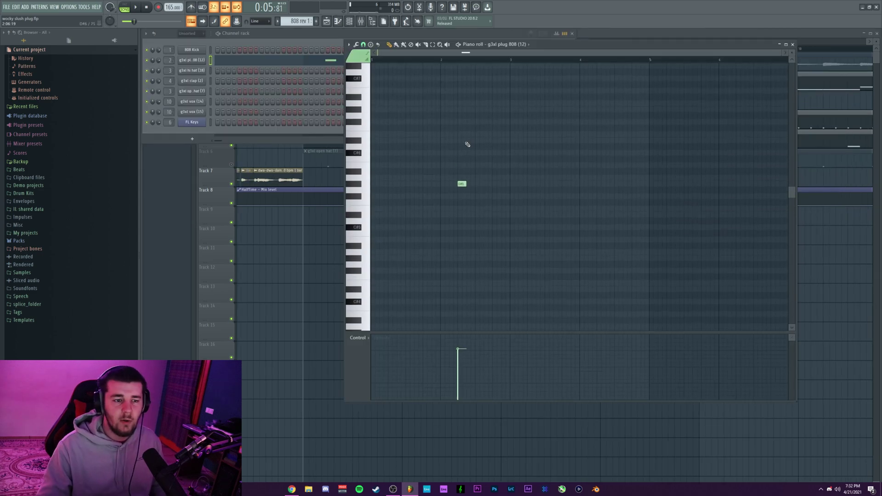
pyautogui.scroll(2, 466, 85)
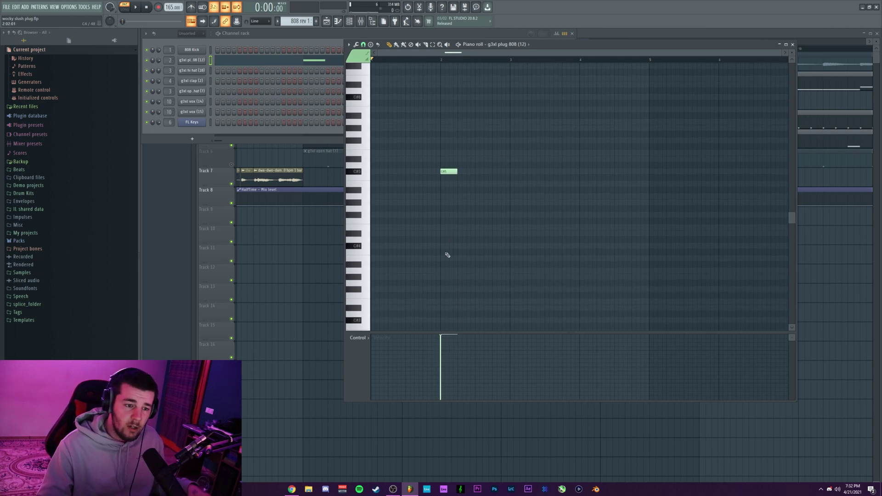
pyautogui.click(431, 248)
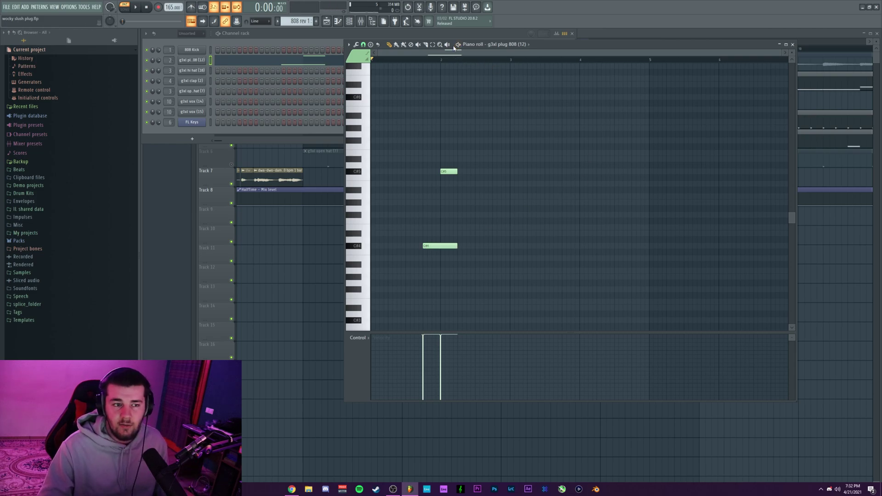
pyautogui.press('space')
pyautogui.press('space')
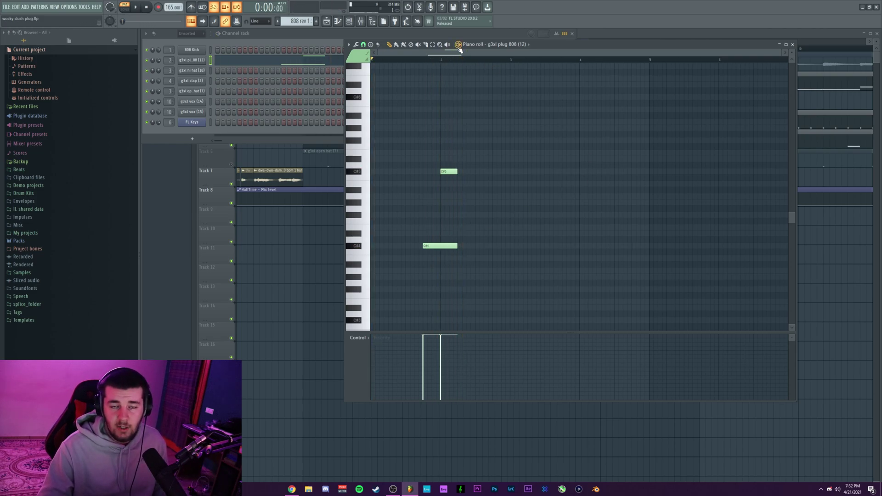
# - Turn the C#5 note into a slide note and move its start earlier, just before bar 2
pyautogui.doubleClick(450, 171)
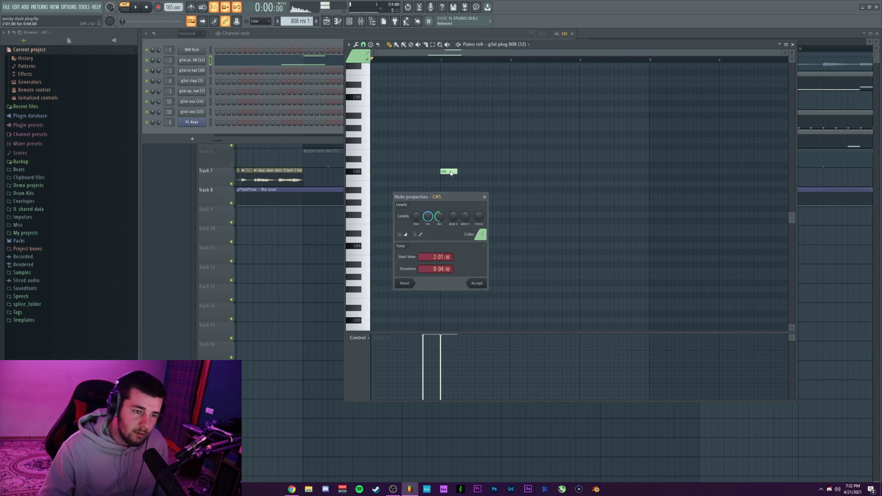
pyautogui.click(403, 235)
pyautogui.press('Return')
pyautogui.moveTo(448, 171); pyautogui.dragTo(439, 173)
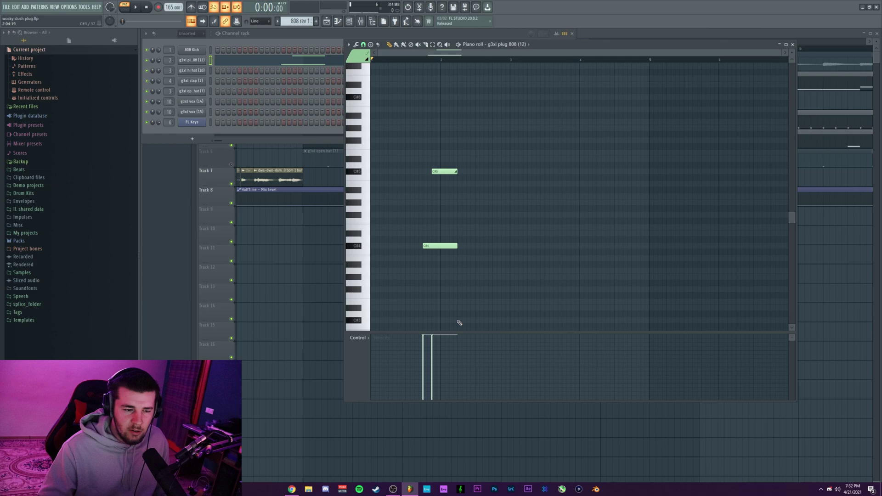
# - Lower the C#4 note's velocity to nearly zero and play the arrangement from bar 5
pyautogui.moveTo(467, 230); pyautogui.dragTo(430, 267)
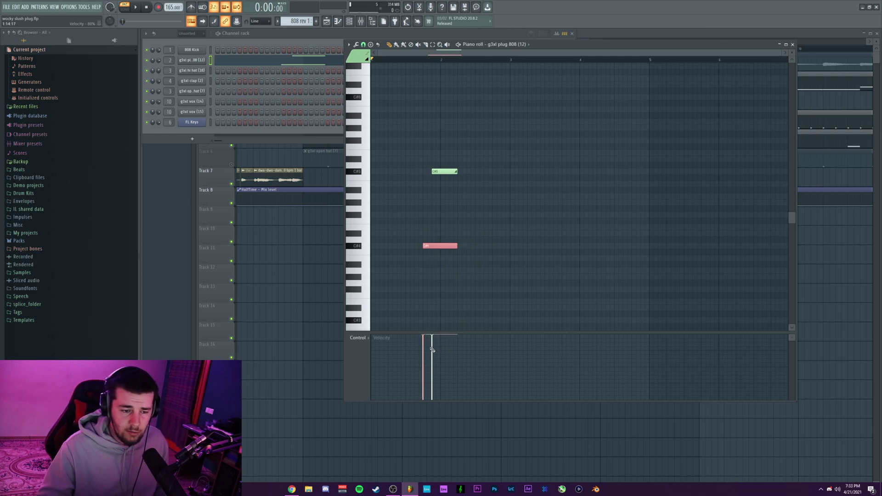
pyautogui.moveTo(432, 350); pyautogui.dragTo(432, 399)
pyautogui.hotkey('ctrl', 'd')
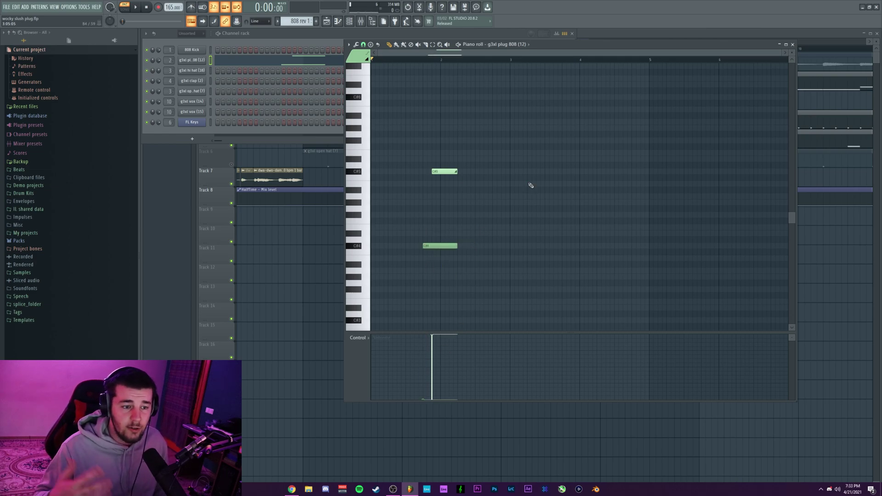
pyautogui.press('space')
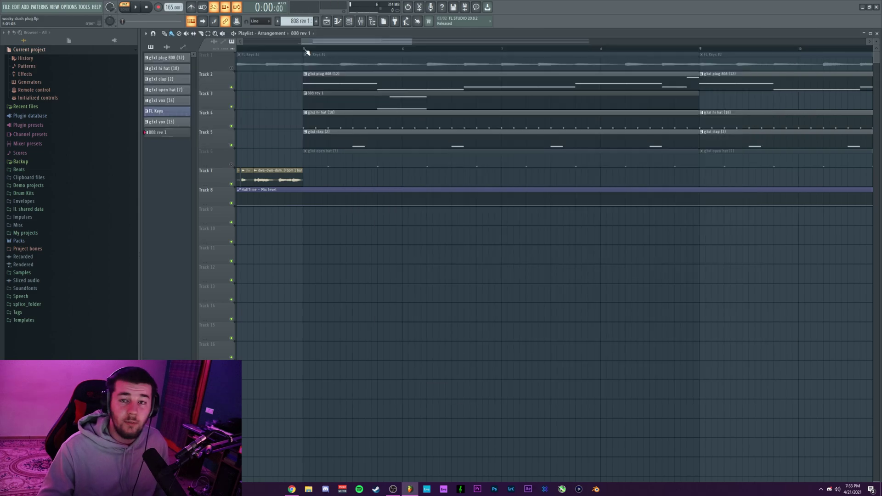
pyautogui.click(305, 49)
pyautogui.press('space')
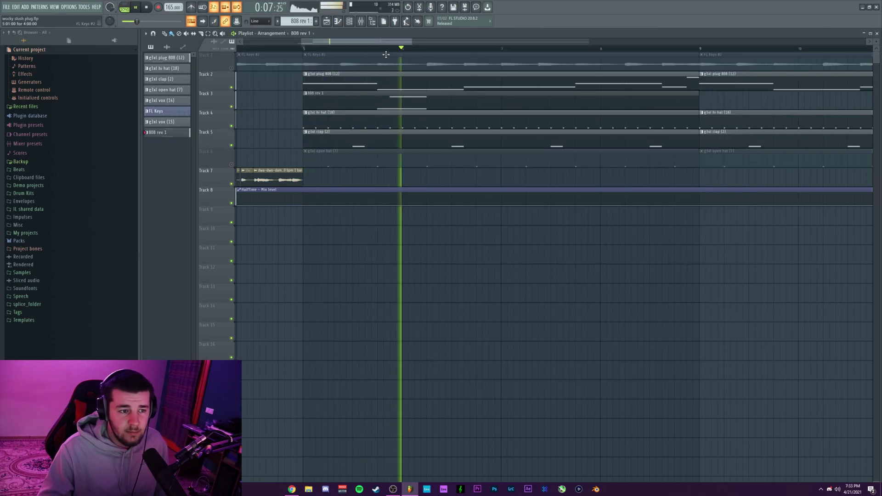
pyautogui.press('space')
# - Make the first g3xl plug 808 (12) clip on Track 2 a unique pattern
pyautogui.press('F9')
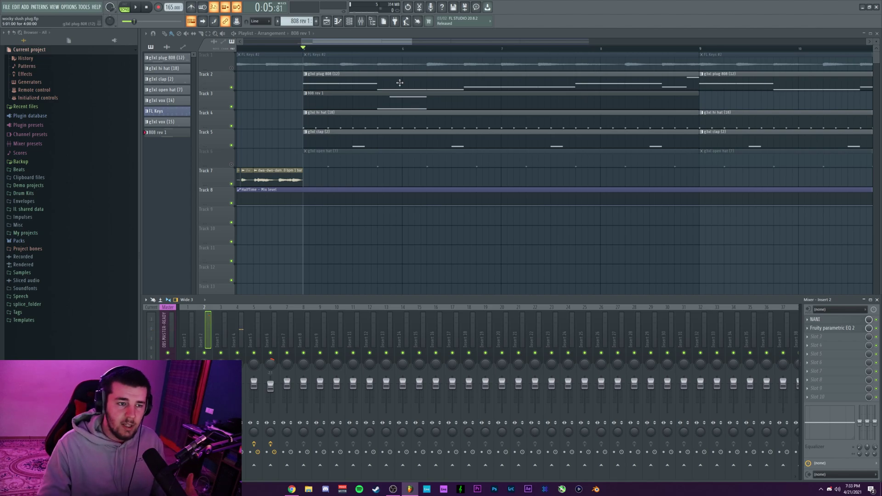
pyautogui.click(305, 74)
pyautogui.click(319, 118)
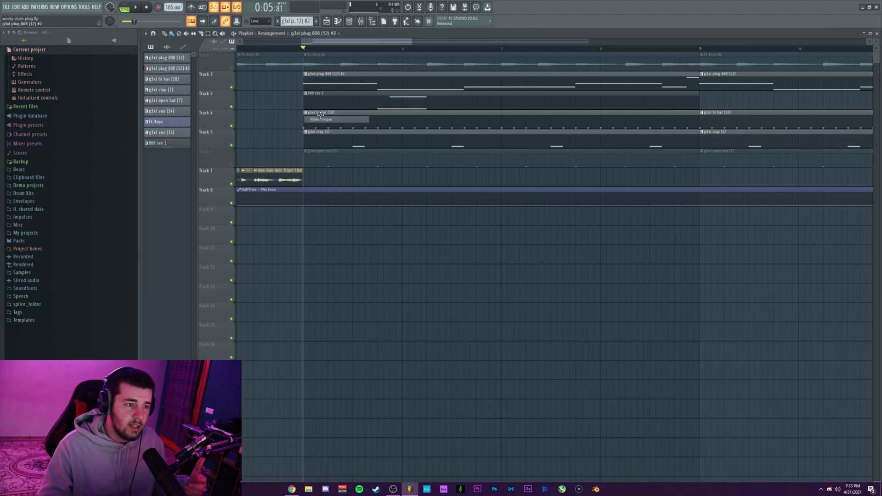
# - In the unique g3xl plug 808 pattern, make the first C#5 a slide note, add a near-silent C#4 note beneath it, and play it
pyautogui.doubleClick(346, 89)
pyautogui.scroll(-2, 444, 162)
pyautogui.scroll(3, 422, 53)
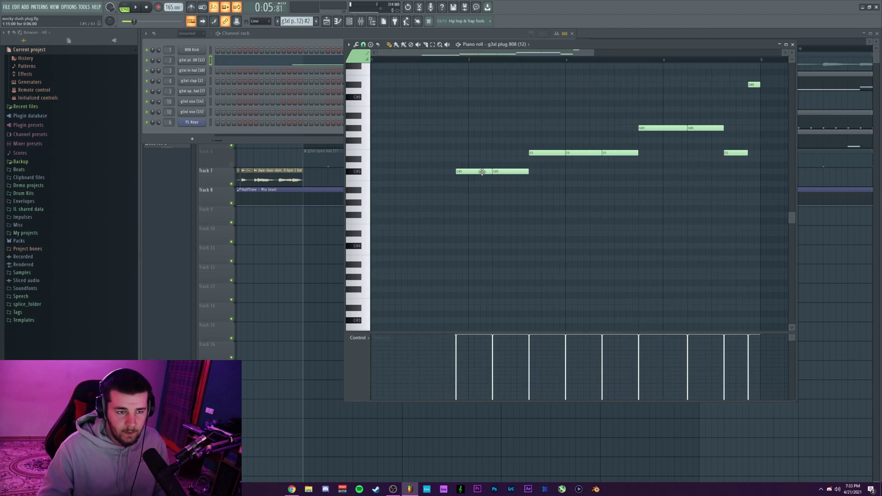
pyautogui.click(478, 171)
pyautogui.moveTo(467, 240); pyautogui.dragTo(492, 246)
pyautogui.press('space')
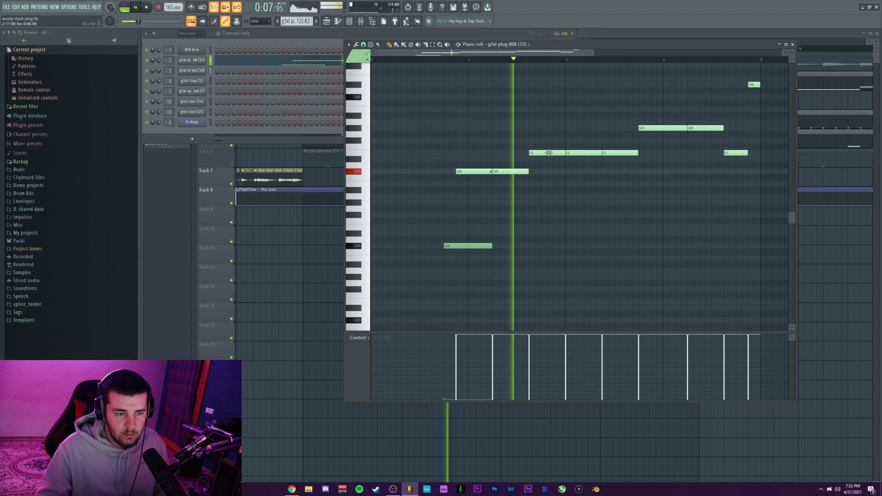
pyautogui.press('space')
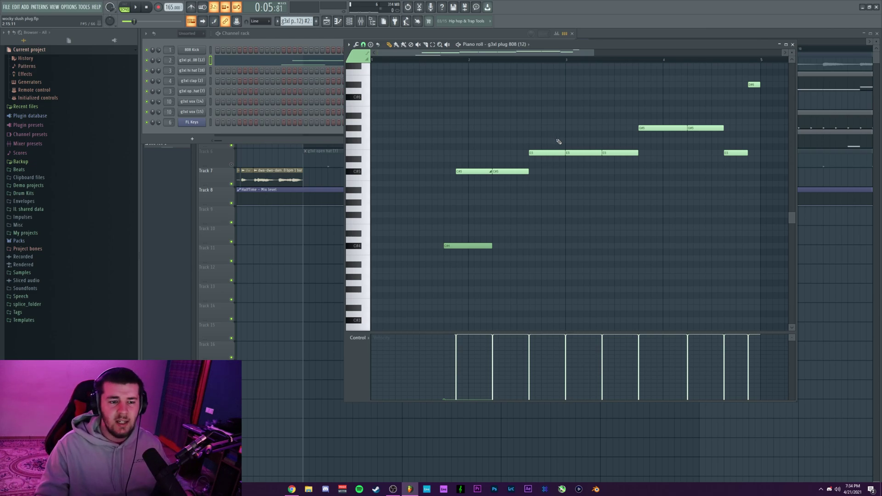
# - Open the 808 rev 1 pattern and chop its C#5 note into many short slices with the chopper
pyautogui.press('F5')
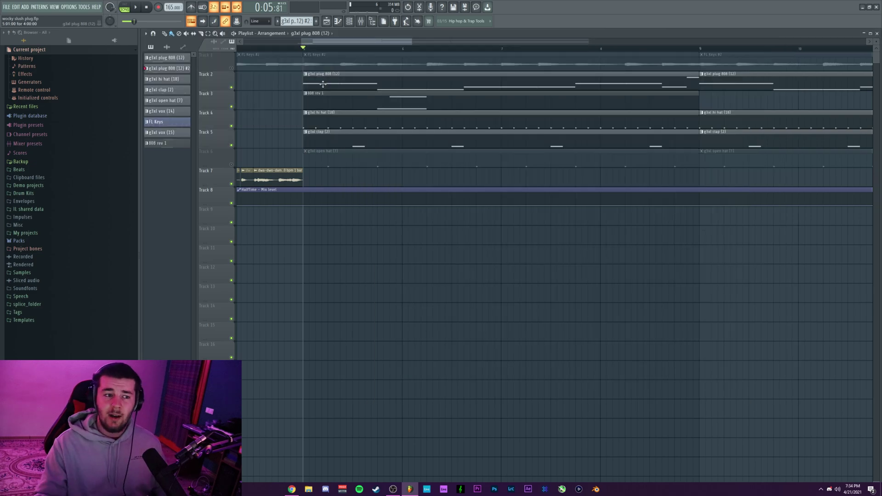
pyautogui.doubleClick(362, 102)
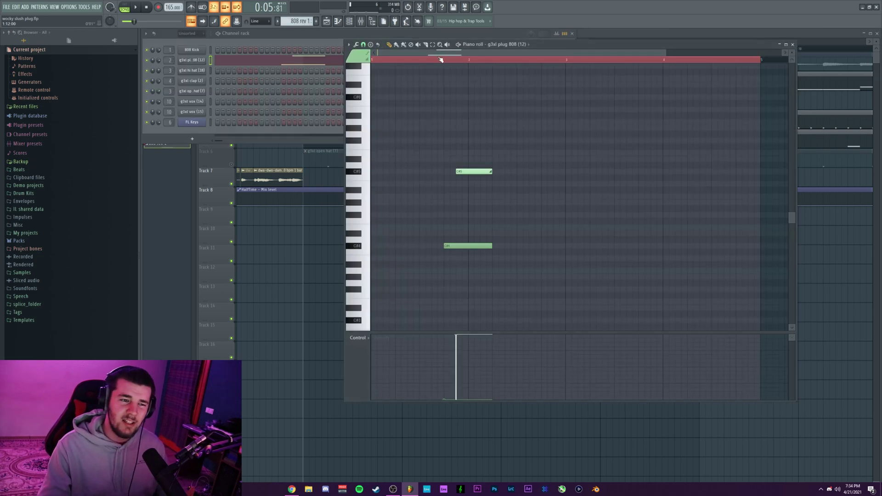
pyautogui.scroll(-2, 440, 59)
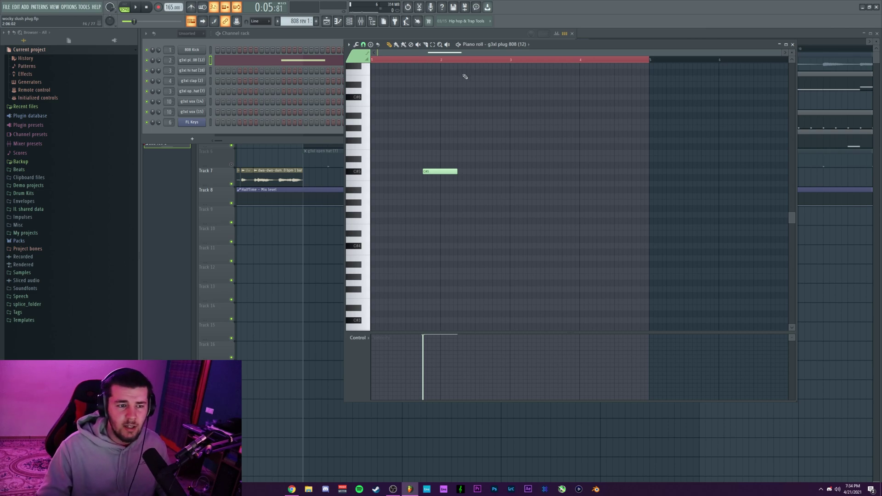
pyautogui.scroll(2, 449, 66)
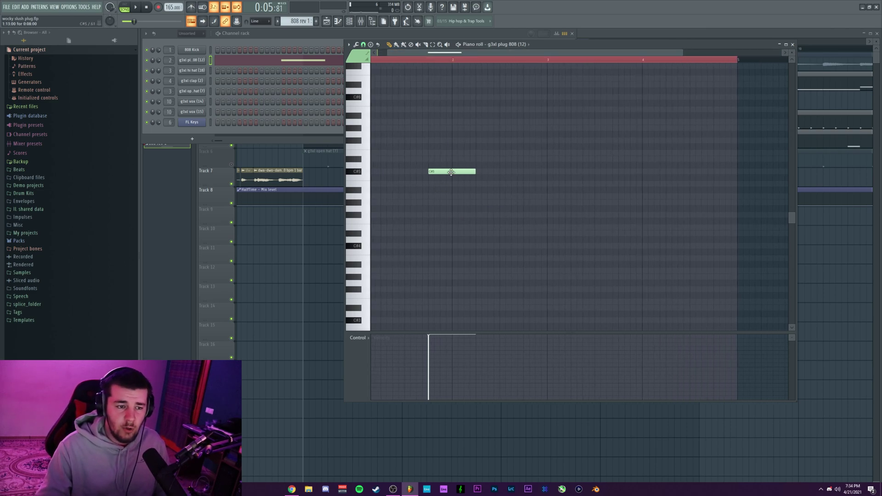
pyautogui.hotkey('ctrl', 'a')
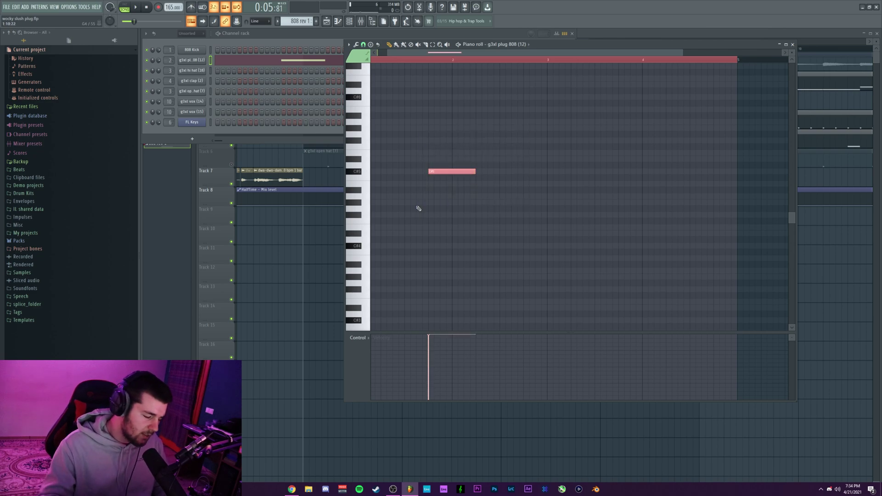
pyautogui.hotkey('alt', 'u')
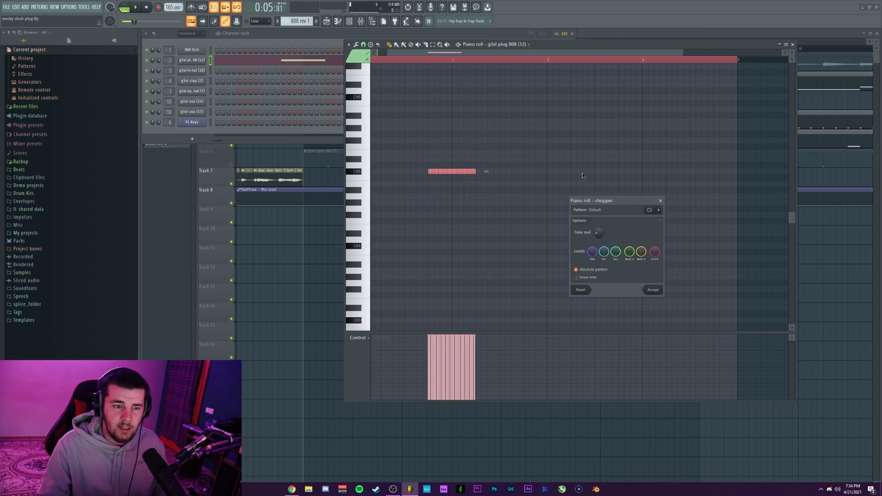
pyautogui.press('Return')
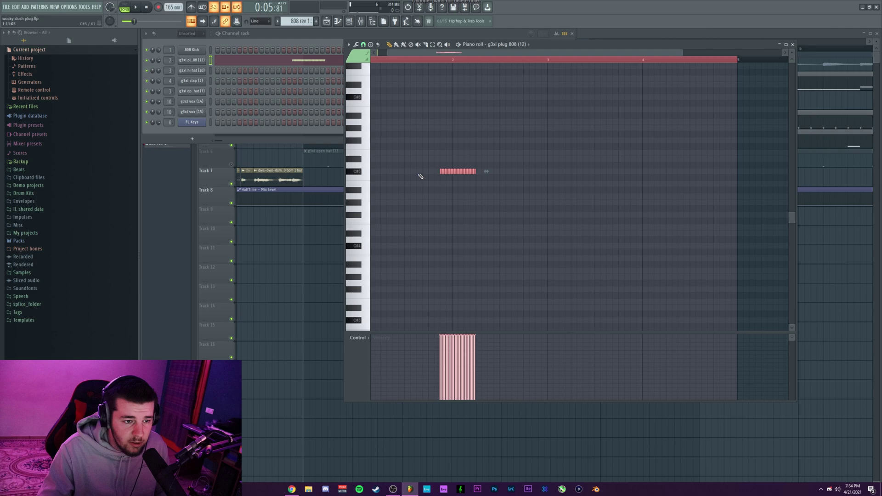
# - Shape the sliced C#5 notes' velocities into a rising ramp from near zero to about half, and play the arrangement
pyautogui.moveTo(439, 398); pyautogui.dragTo(484, 360)
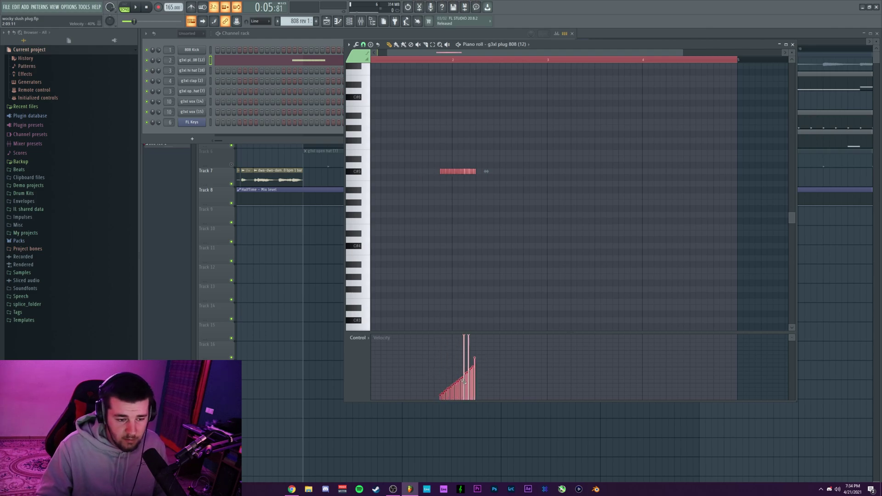
pyautogui.moveTo(440, 397); pyautogui.dragTo(480, 372)
pyautogui.press('space')
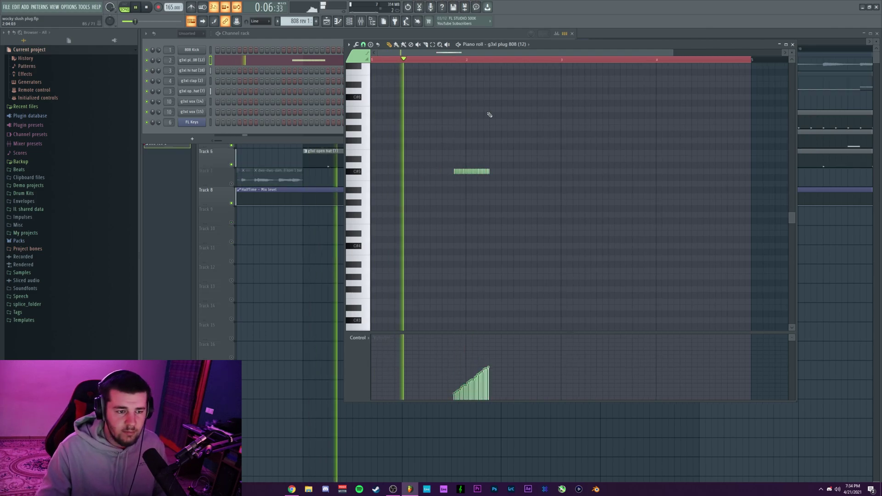
pyautogui.press('space')
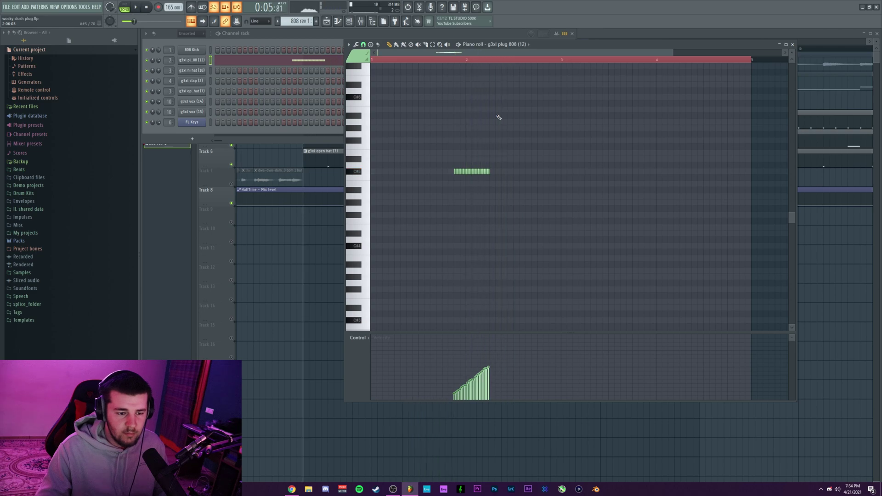
# - Transpose all the sliced notes down one octave to C#4 and play the result
pyautogui.hotkey('ctrl', 'a')
pyautogui.press('Down')
pyautogui.hotkey('ctrl', 'Down')
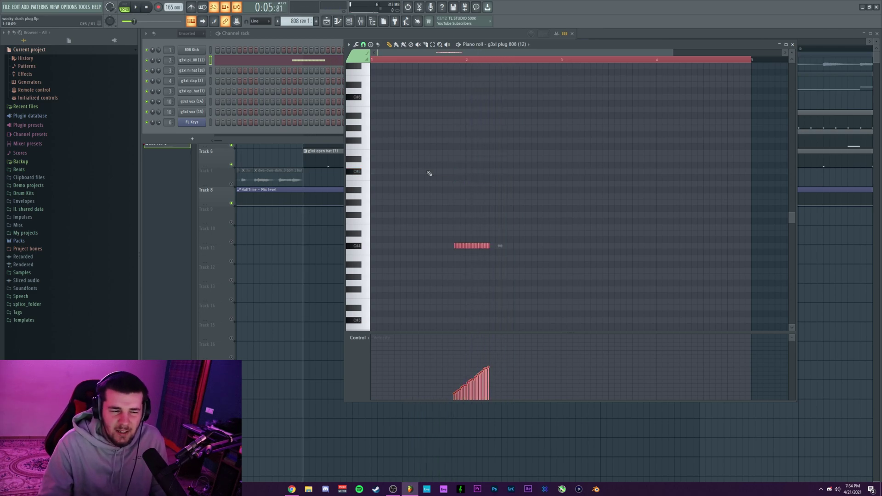
pyautogui.press('space')
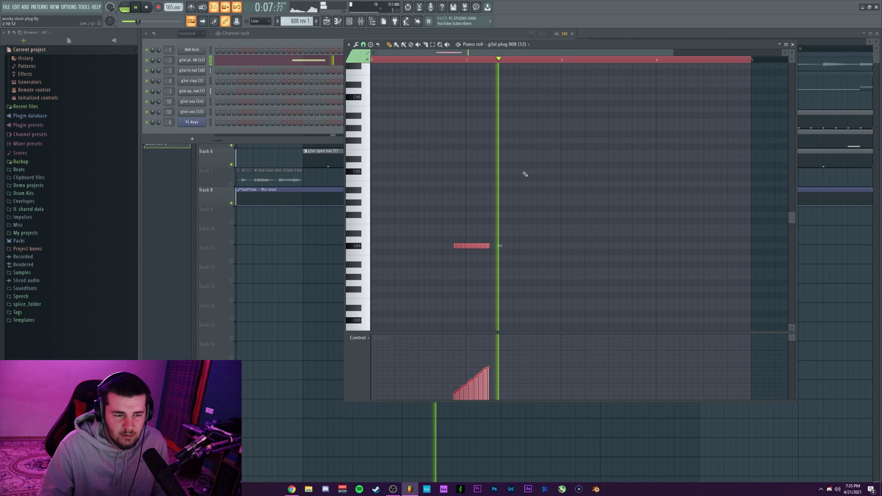
pyautogui.press('space')
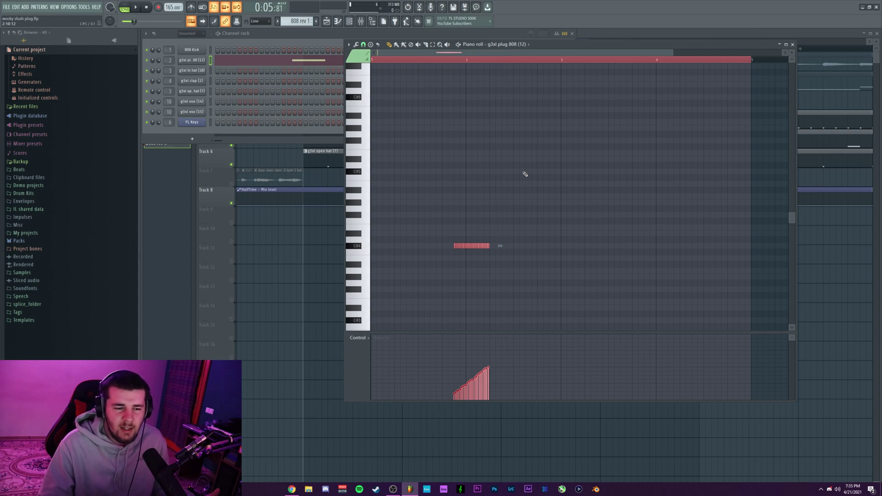
# - Chop the C#5 note into fewer, longer slices with rising velocities, and play the unique g3xl plug 808 pattern for comparison
pyautogui.hotkey('ctrl', 'Down')
pyautogui.scroll(-1, 514, 230)
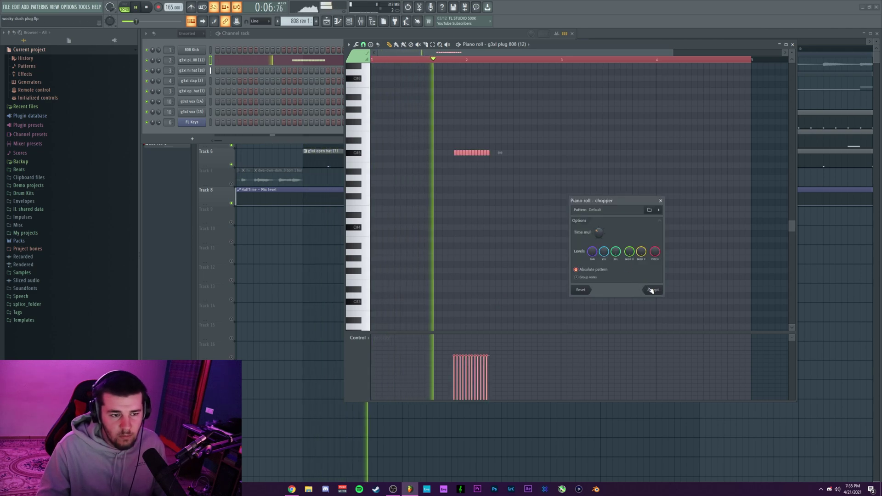
pyautogui.click(651, 290)
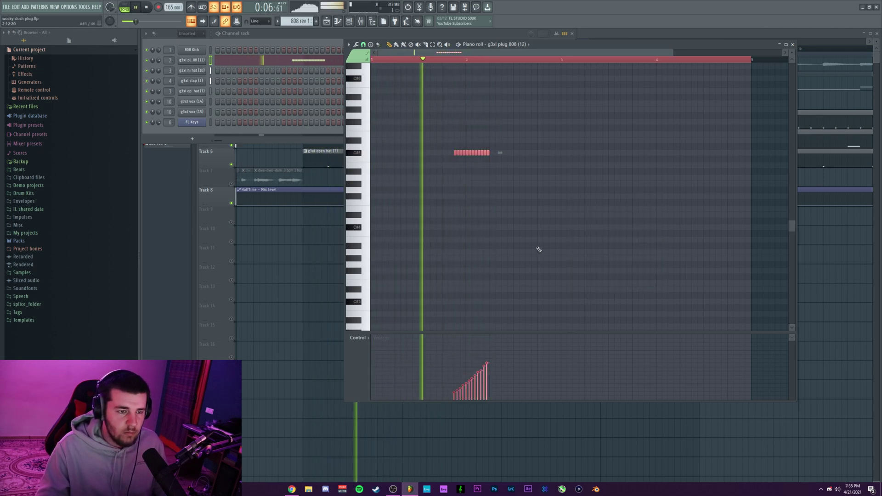
pyautogui.press('space')
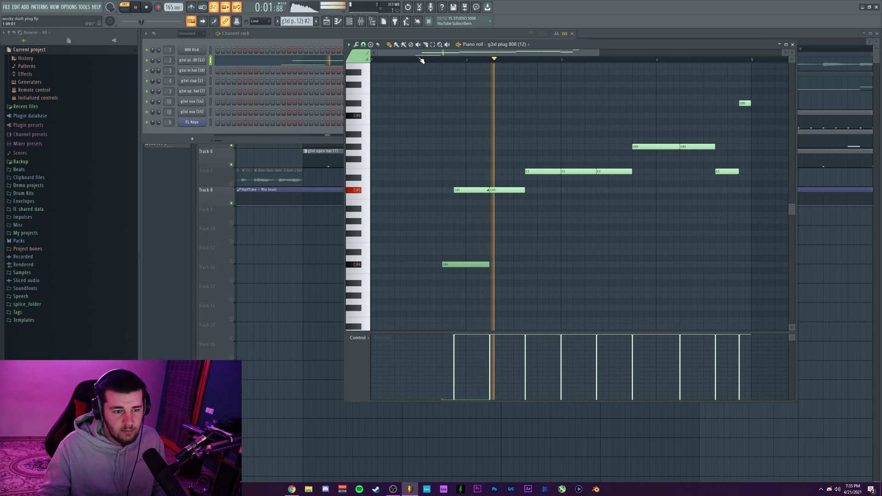
pyautogui.press('space')
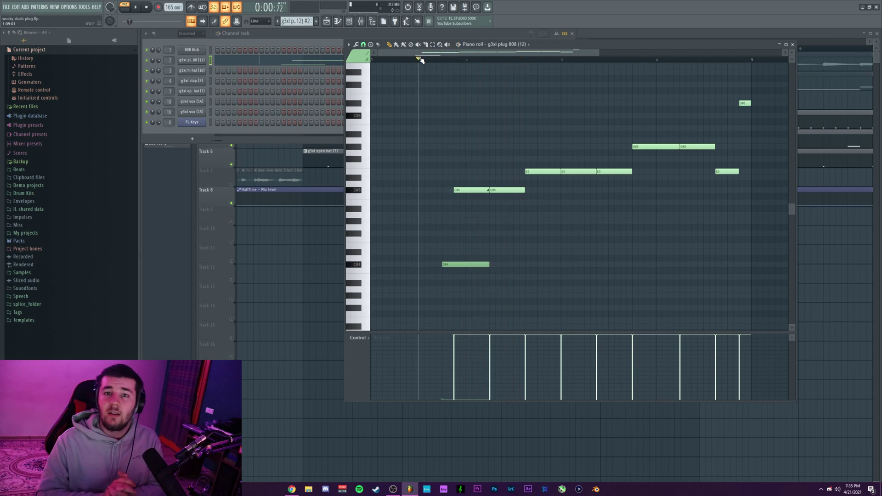